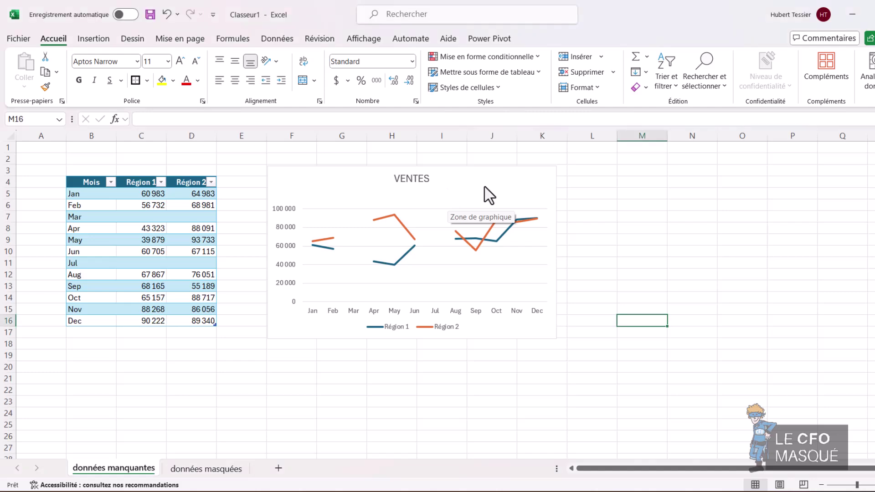
- Open the VENTES chart's Cellules masquées et cellules vides settings from Sélectionner des données
left_click(456, 205)
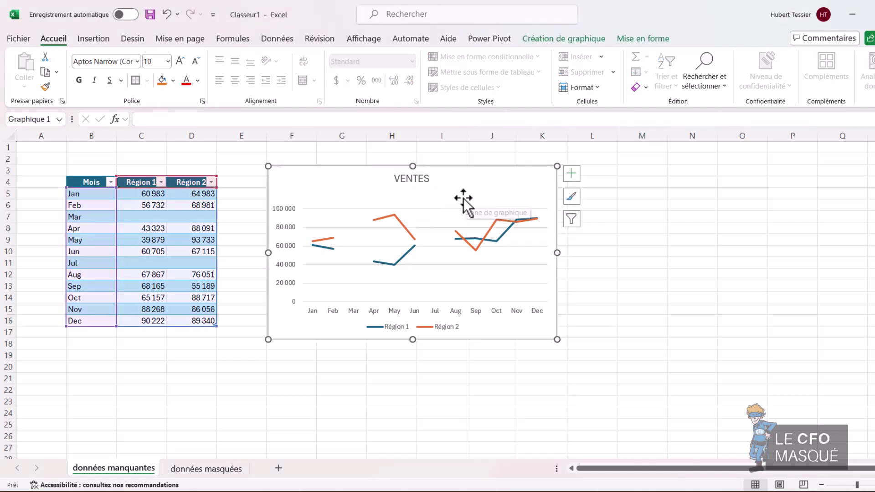
left_click(562, 41)
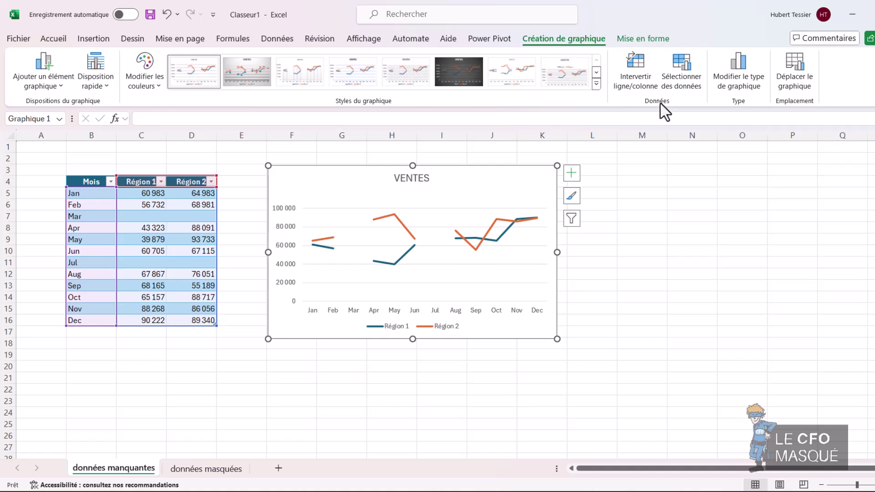
left_click(698, 77)
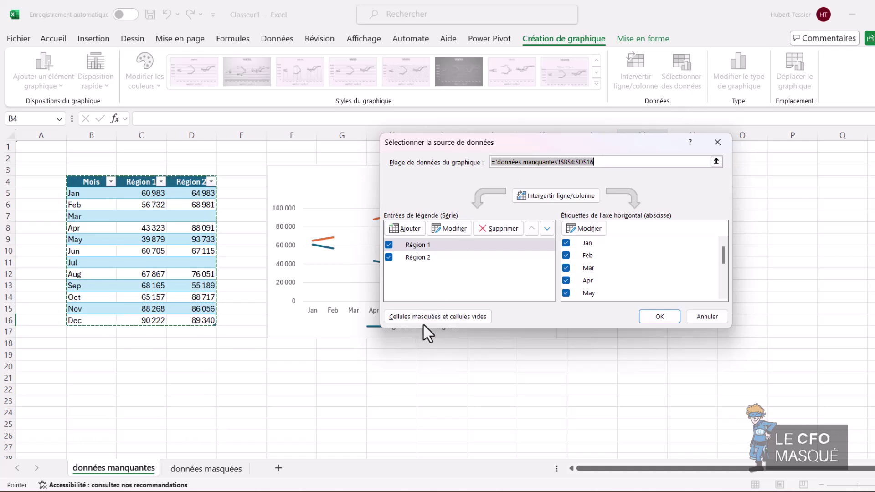
left_click(447, 318)
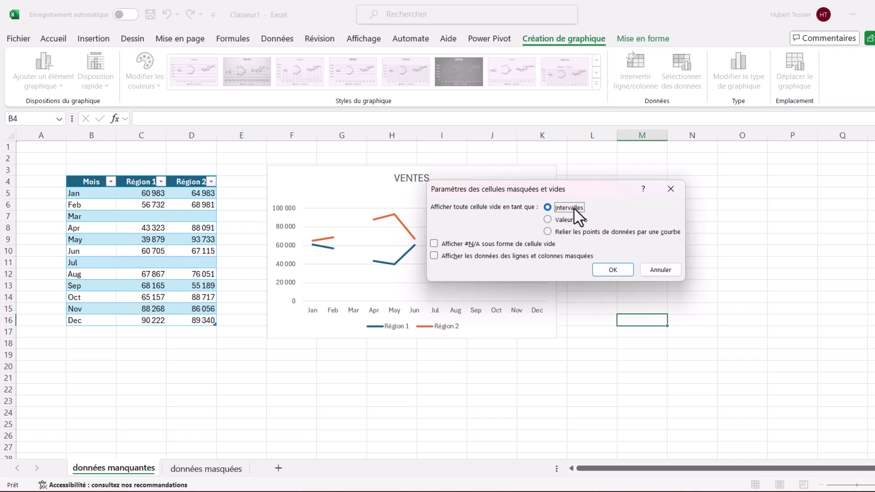
- Try plotting the empty March and July months as zero
left_click_drag(593, 190, 707, 171)
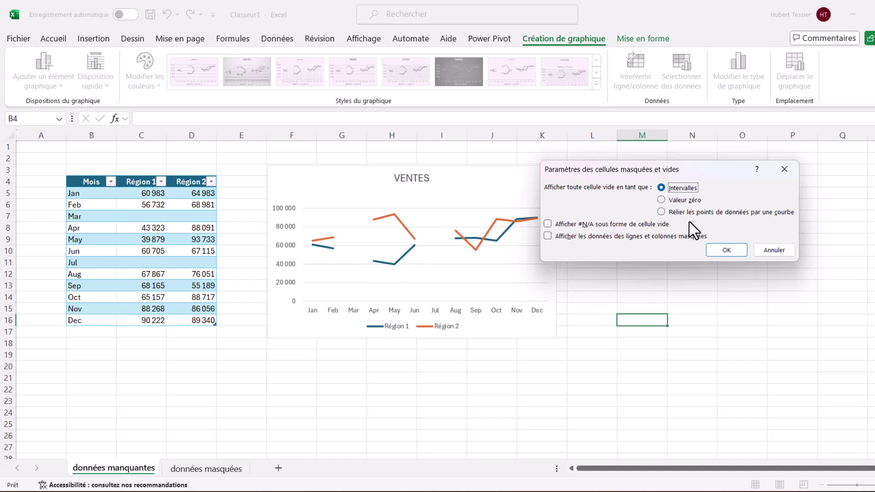
left_click(662, 200)
left_click(728, 249)
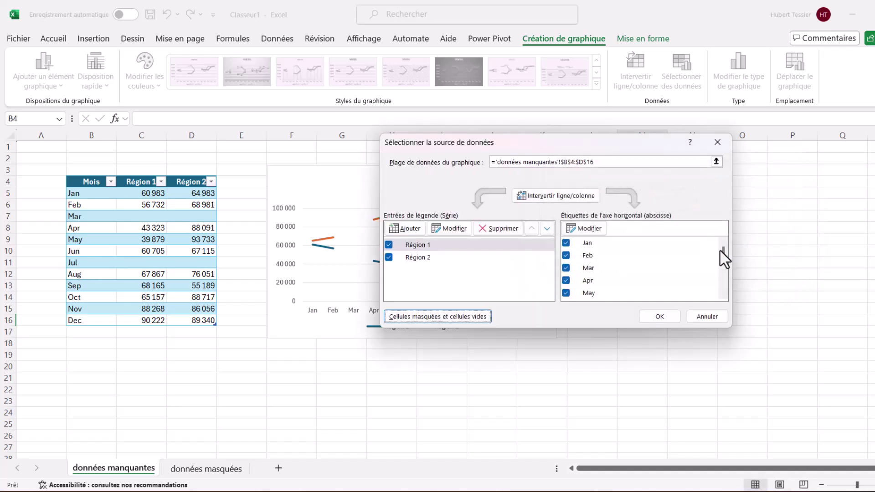
- Switch empty cells to Relier les points de données par une courbe and apply to the chart
left_click(650, 315)
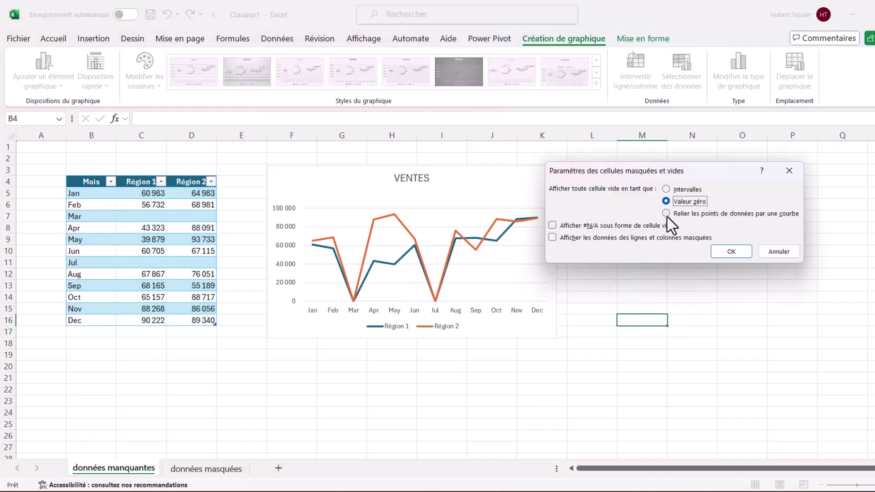
left_click(666, 214)
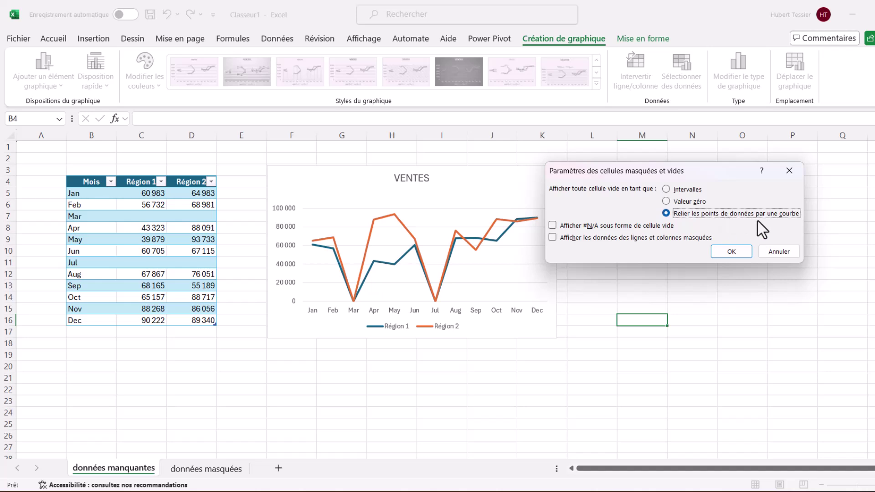
left_click(747, 250)
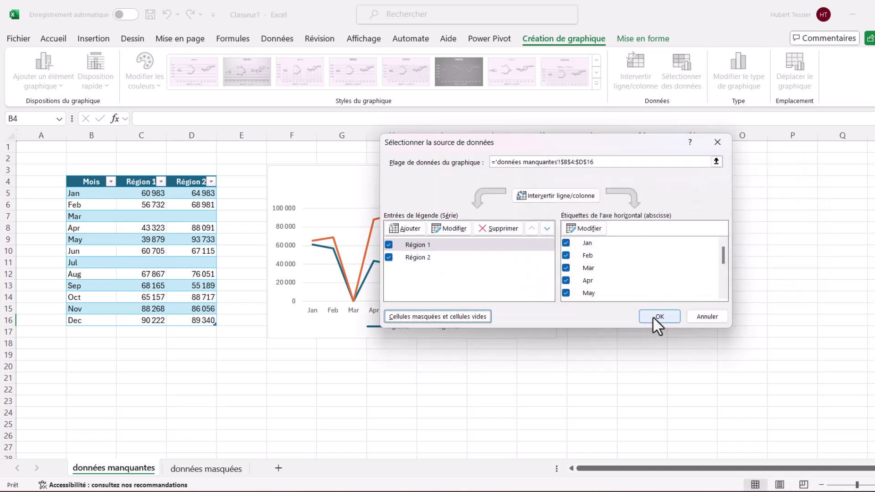
left_click(656, 318)
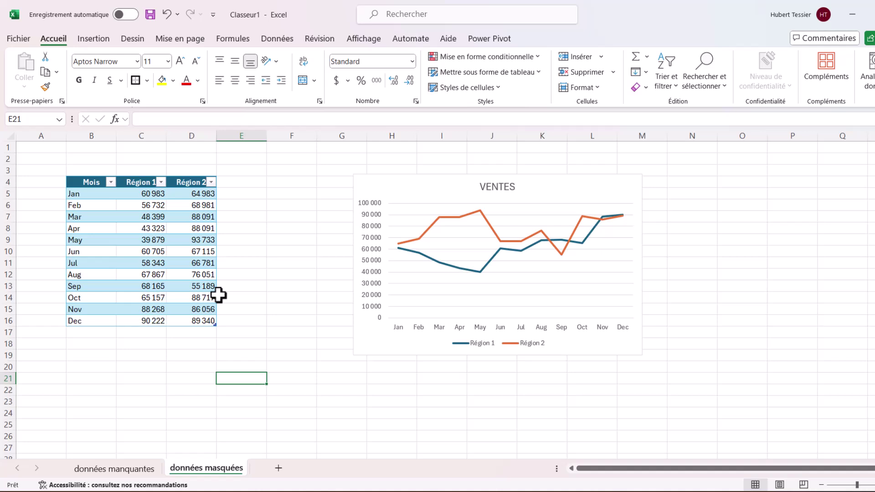
- Hide rows 10–12 (Jun, Jul, Aug) with Masquer
left_click(10, 254)
left_click_drag(10, 258, 11, 276)
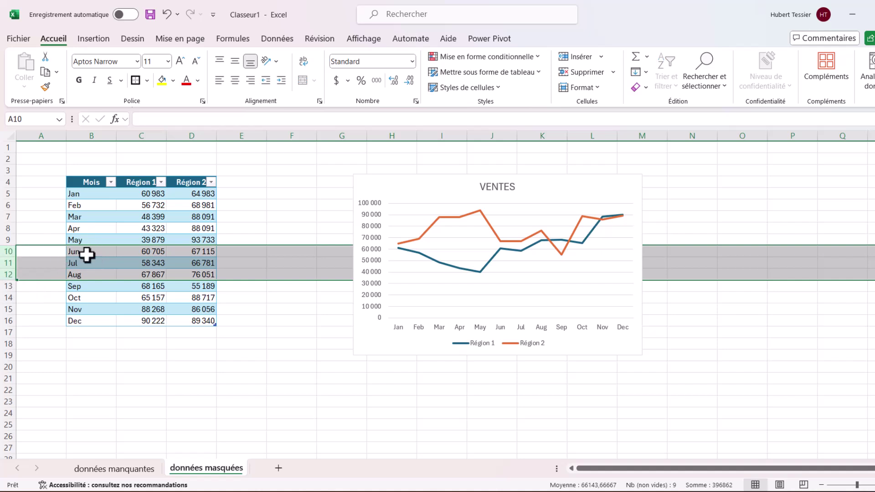
right_click(8, 262)
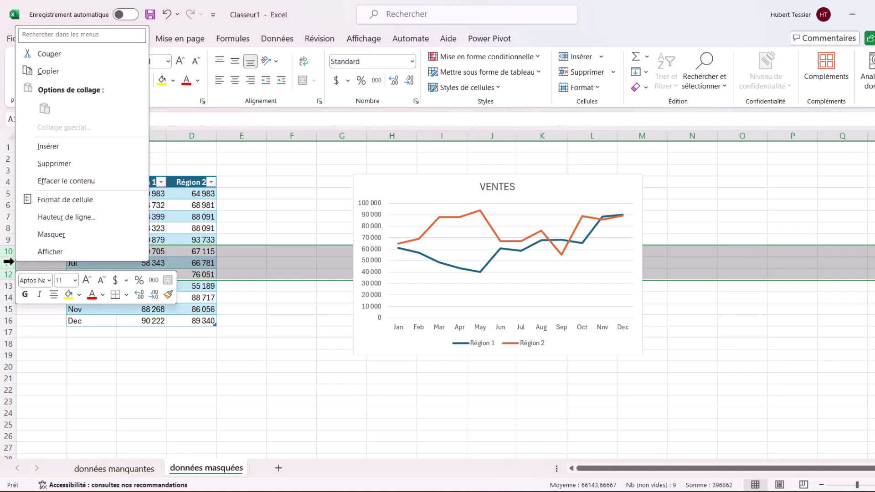
left_click(34, 233)
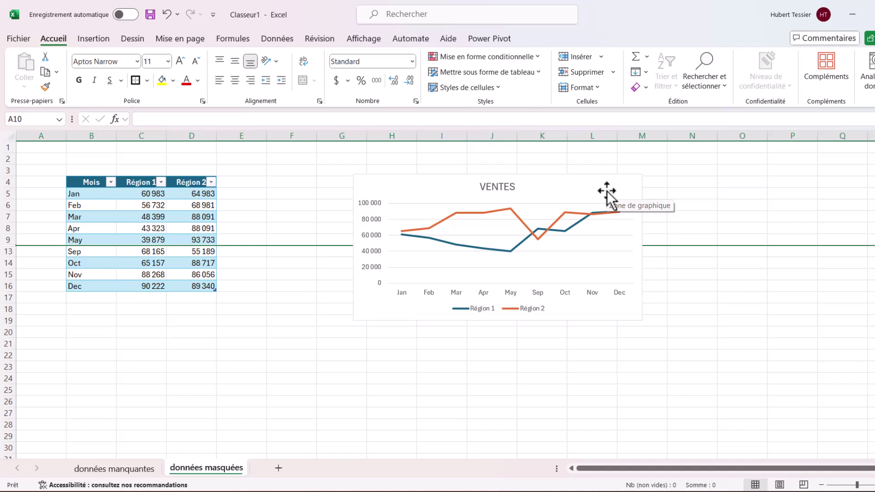
- Tick Afficher les données des lignes et colonnes masquées for the VENTES chart and confirm
left_click(607, 191)
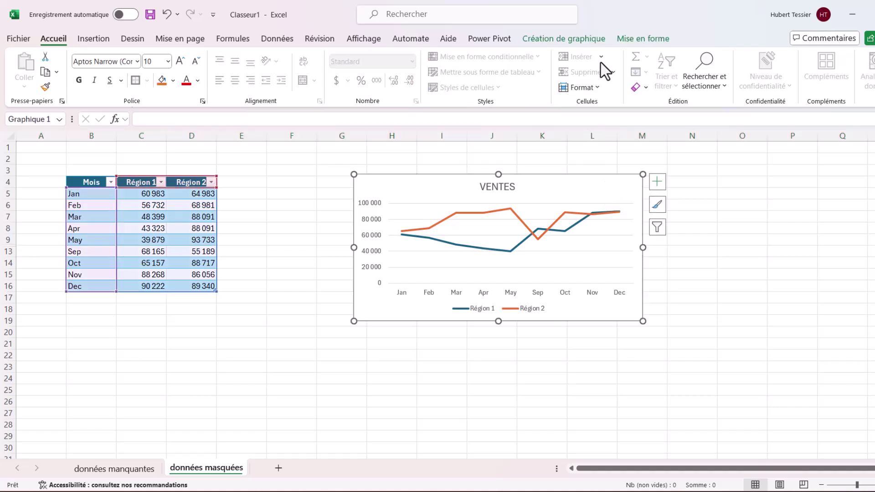
left_click(565, 41)
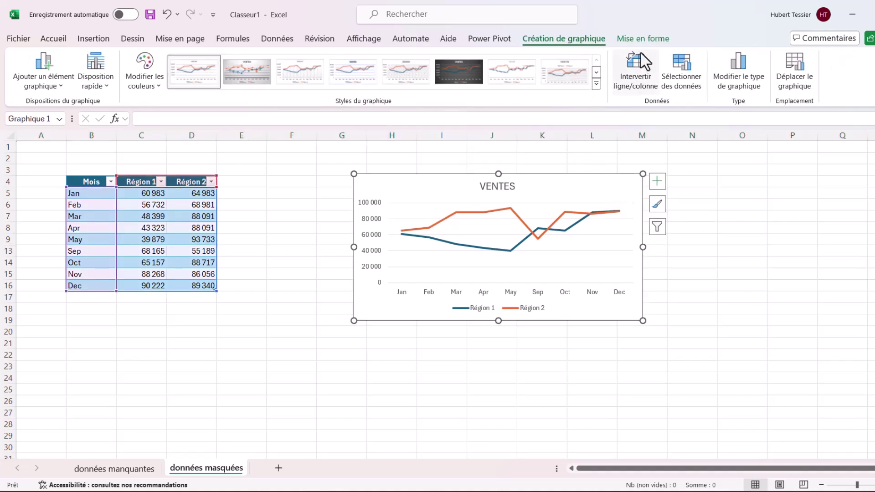
left_click(676, 87)
left_click(461, 317)
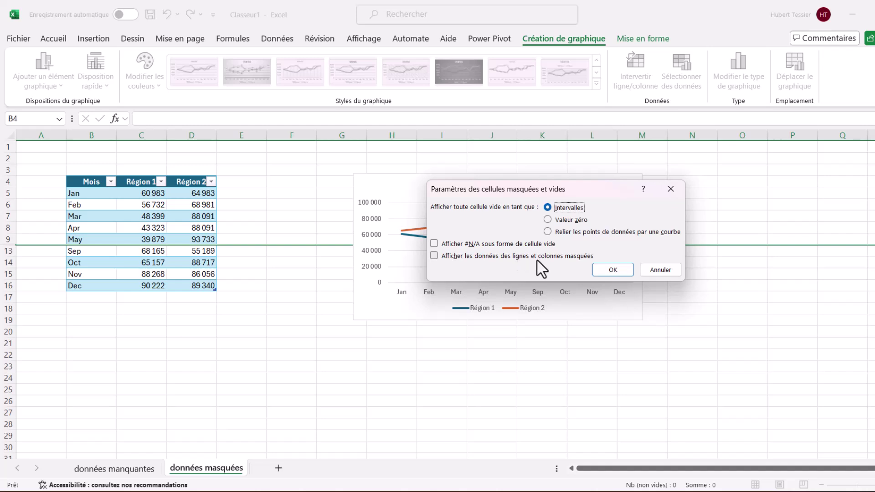
left_click(434, 255)
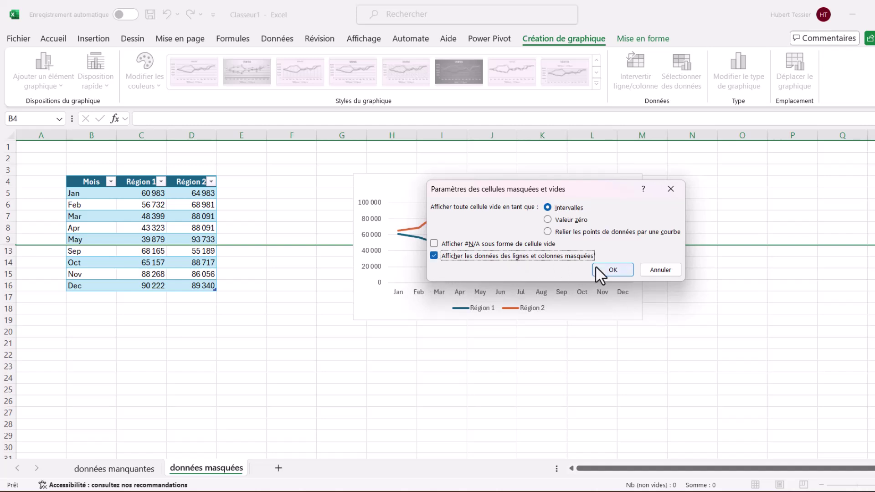
left_click(606, 269)
- Reopen the hidden-cell settings and toggle the hidden-rows data option off and back on
left_click_drag(618, 147, 870, 154)
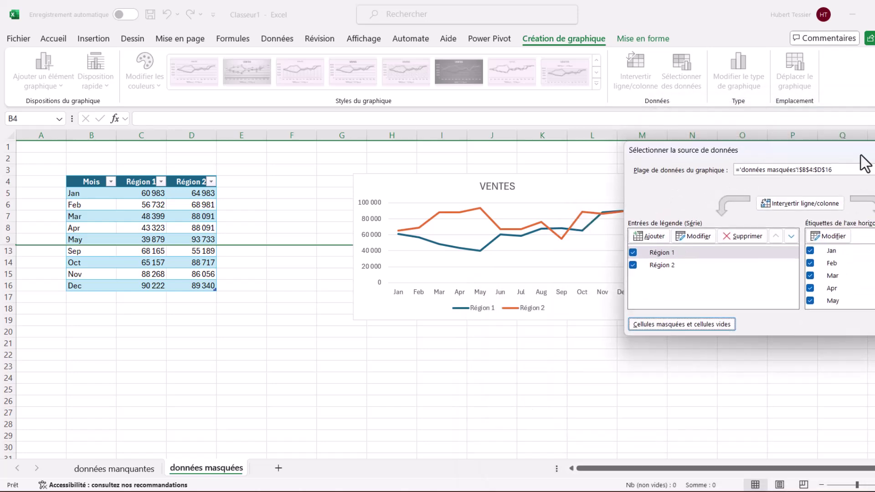
left_click_drag(871, 153, 845, 156)
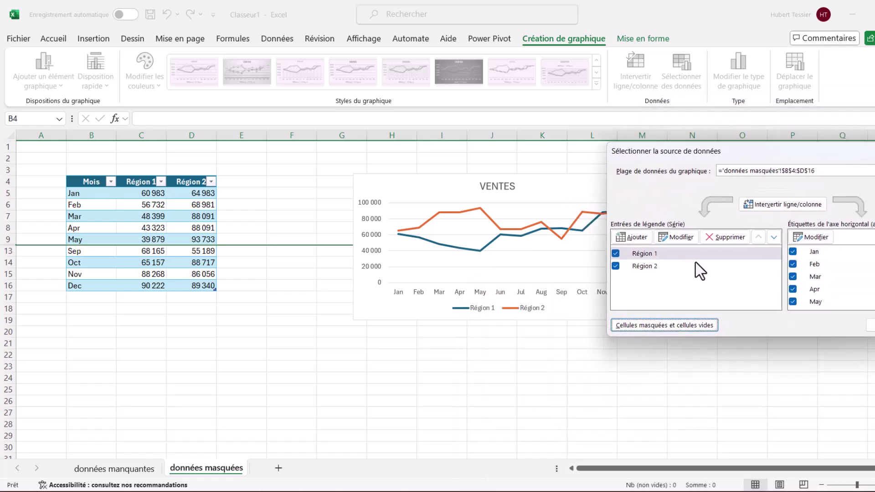
left_click(630, 325)
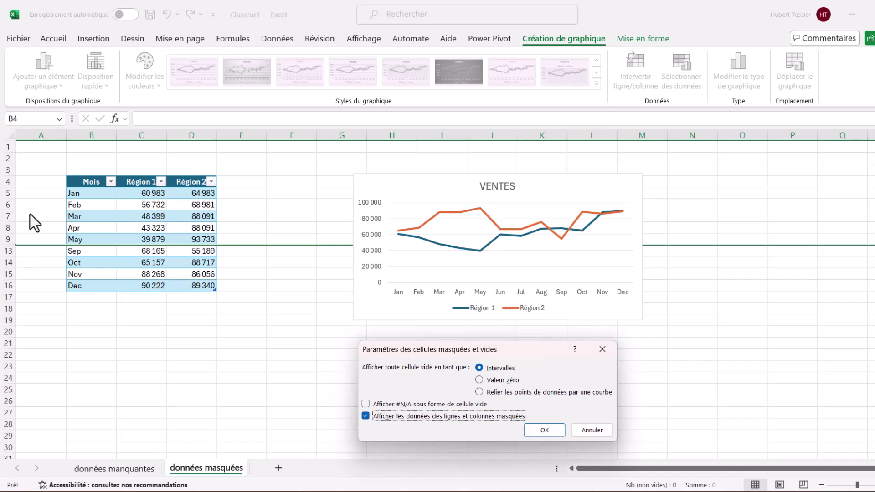
left_click(365, 415)
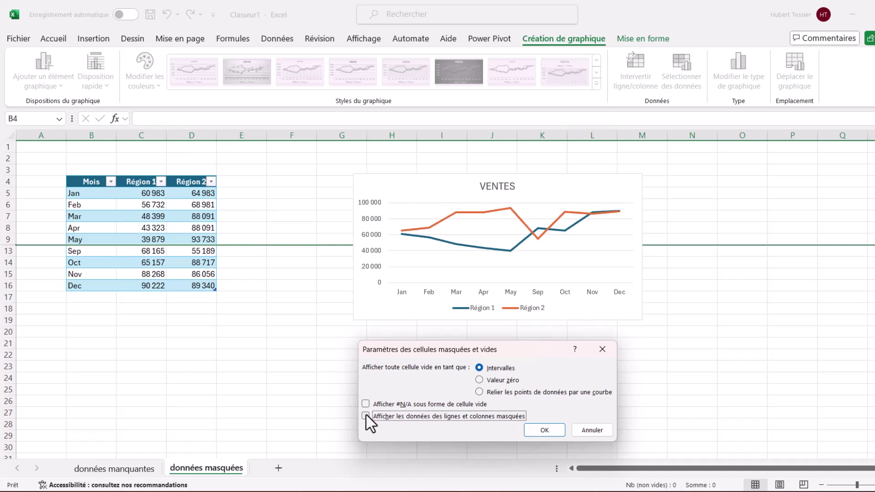
left_click(365, 416)
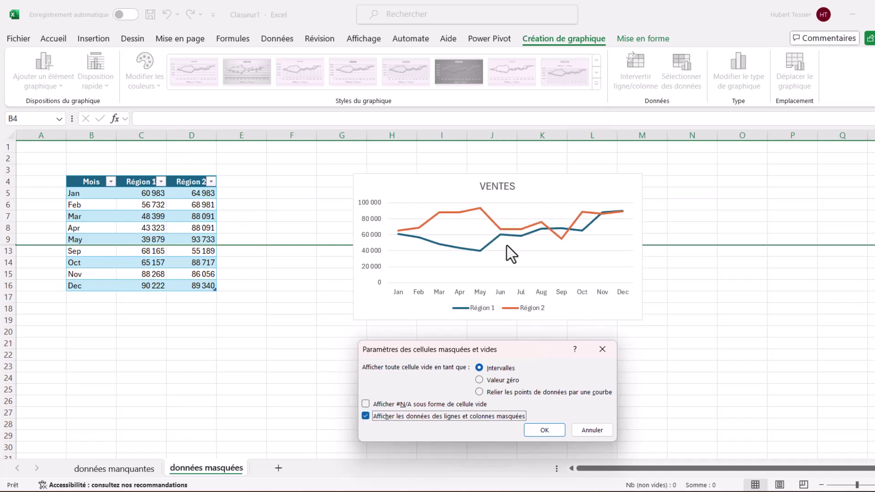
- Close Sélectionner la source de données without applying, then reopen Sélectionner des données
left_click(545, 431)
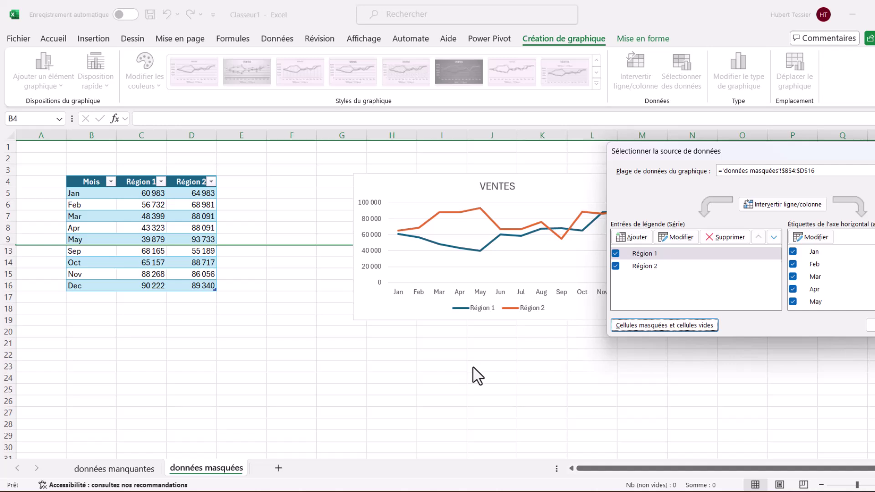
left_click_drag(835, 155, 671, 188)
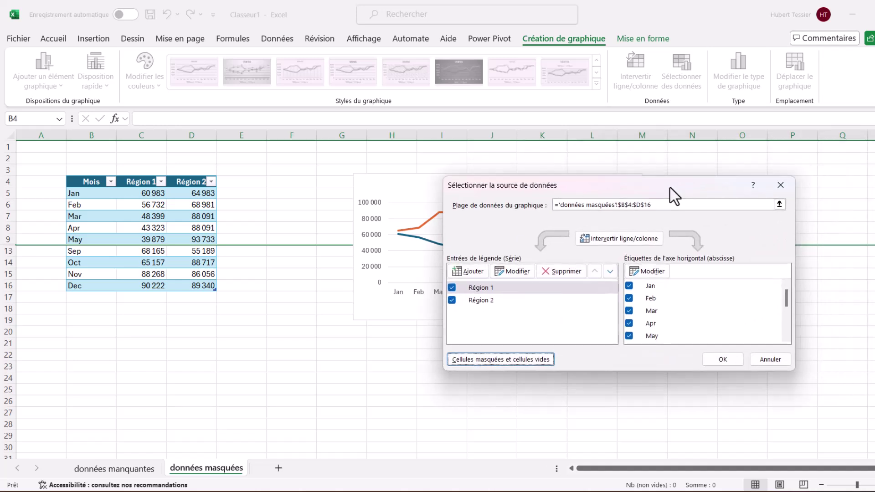
left_click(781, 186)
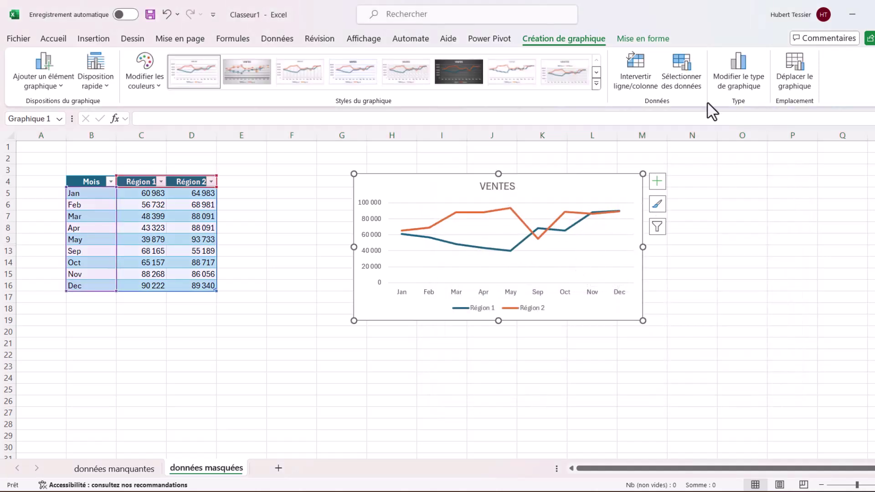
left_click(683, 73)
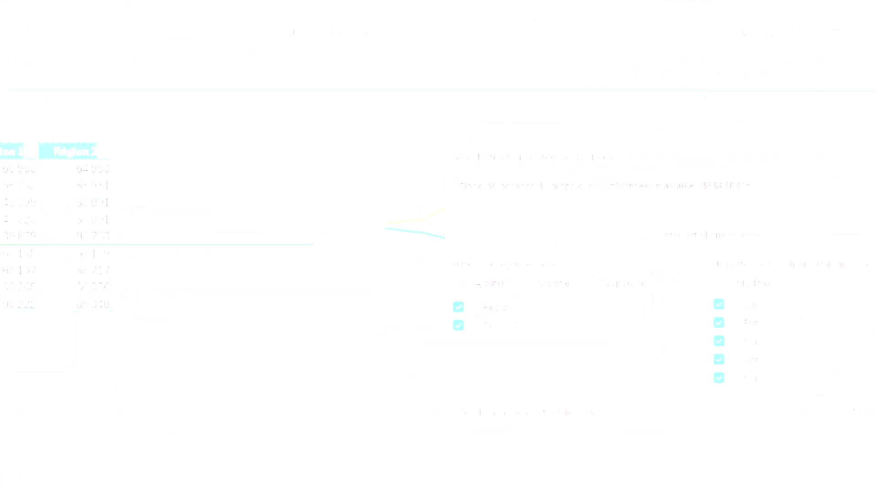